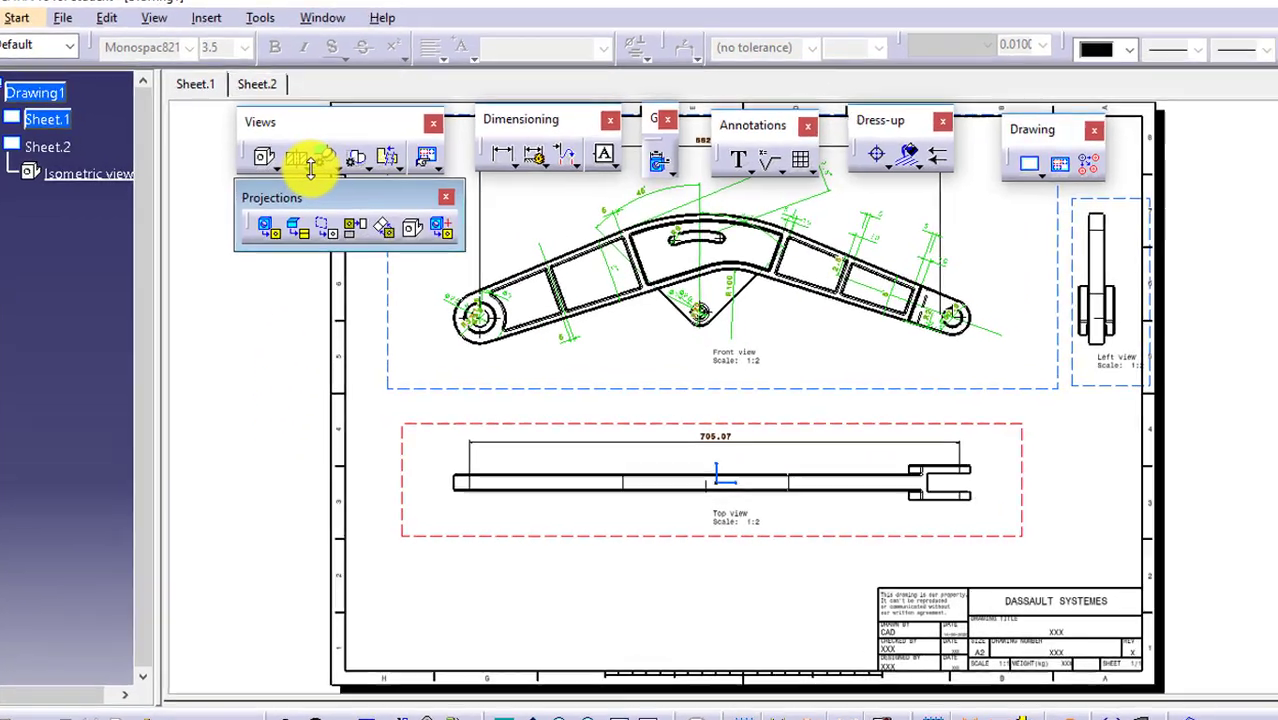
- Tear off the Sections flyout from the Views toolbar as a floating Sections toolbar
click(318, 168)
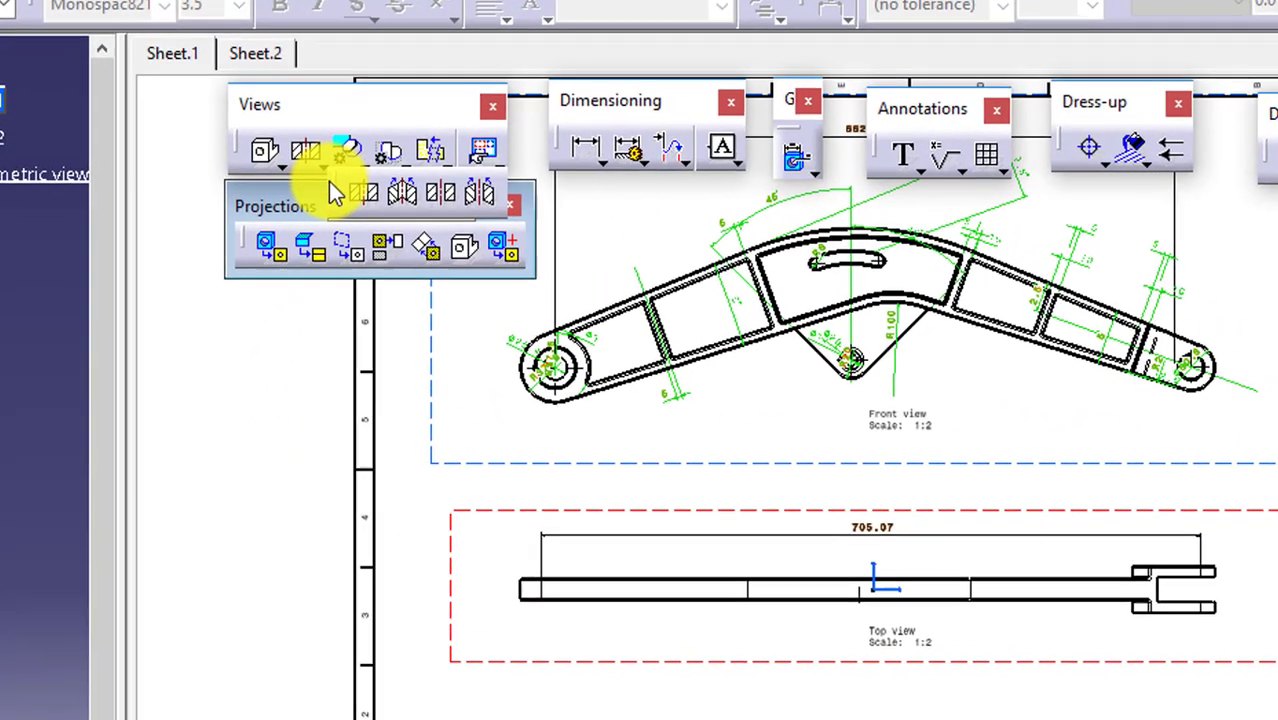
mouse_move(340, 210)
mouse_down()
mouse_move(279, 321)
mouse_move(257, 322)
mouse_up()
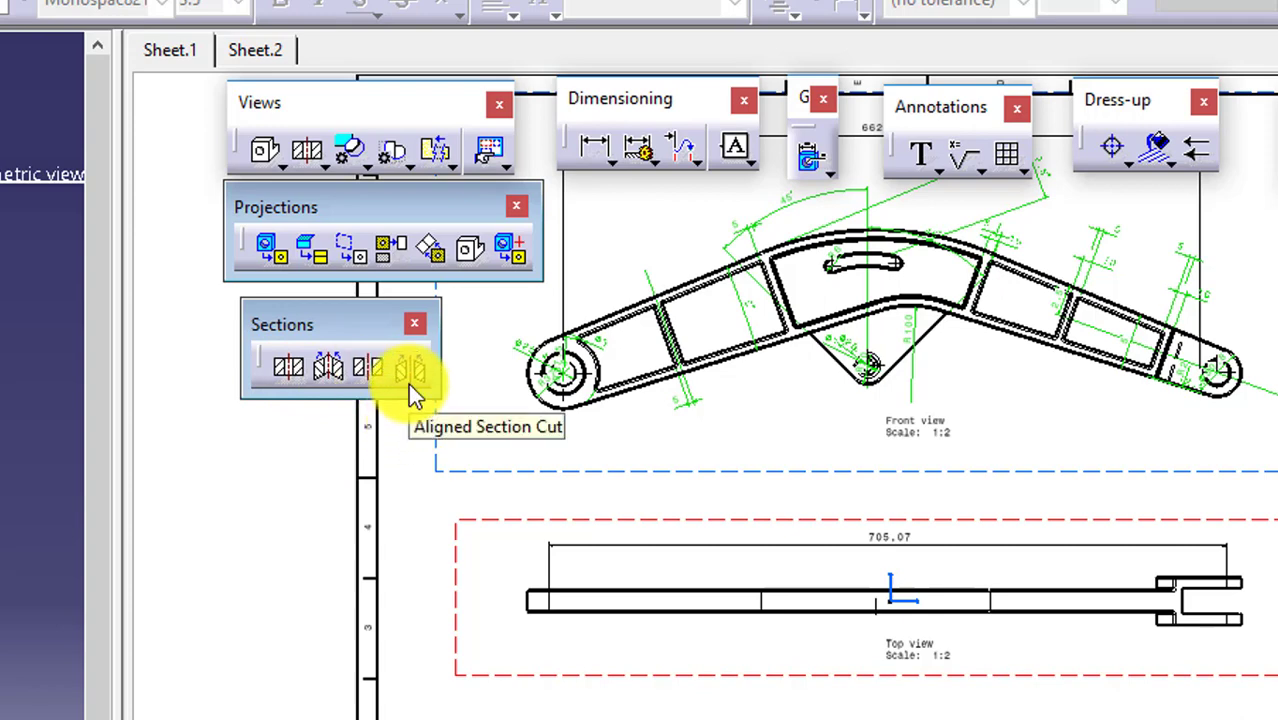
- Remove the left and top views, leaving only the front view, shifted down-left
click(408, 370)
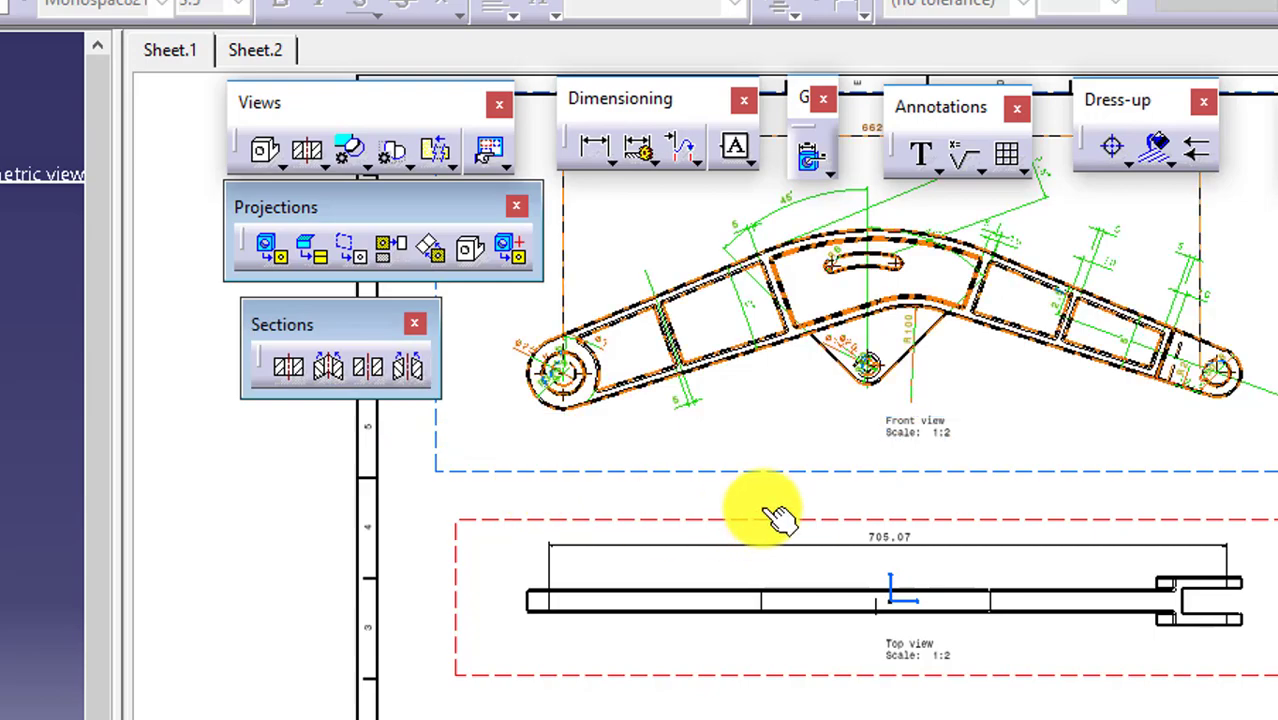
click(727, 471)
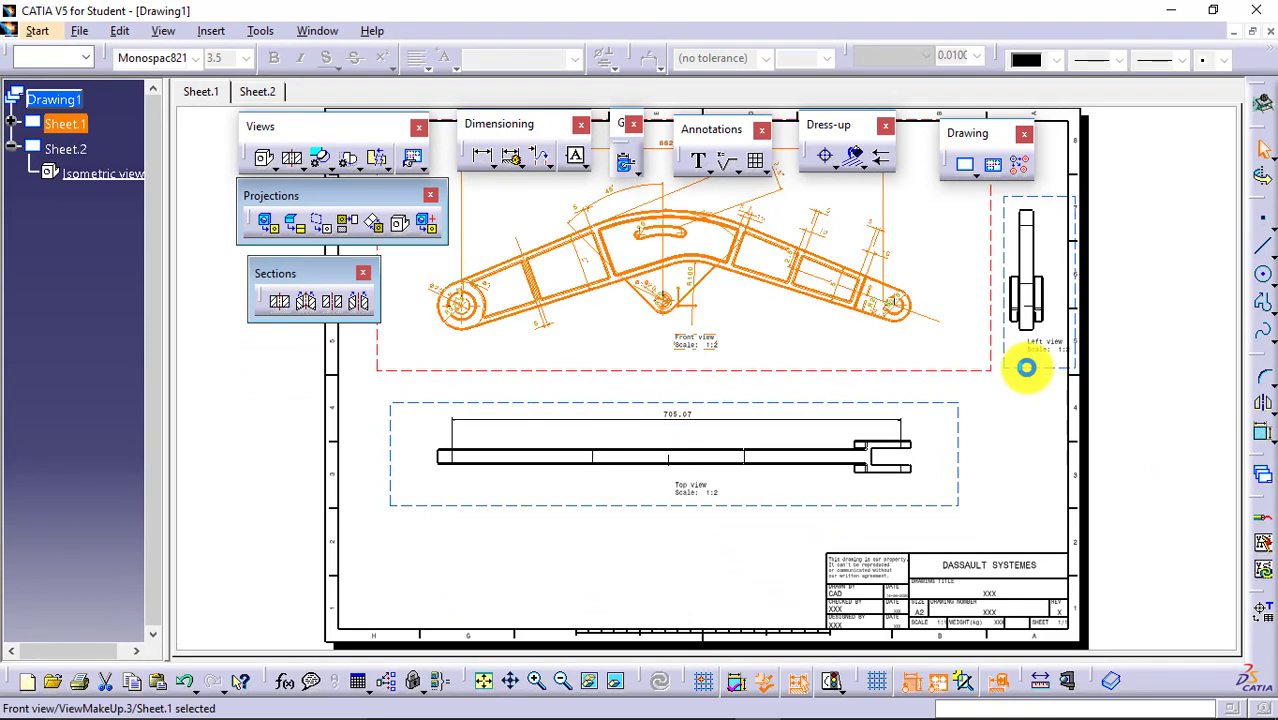
click(1026, 366)
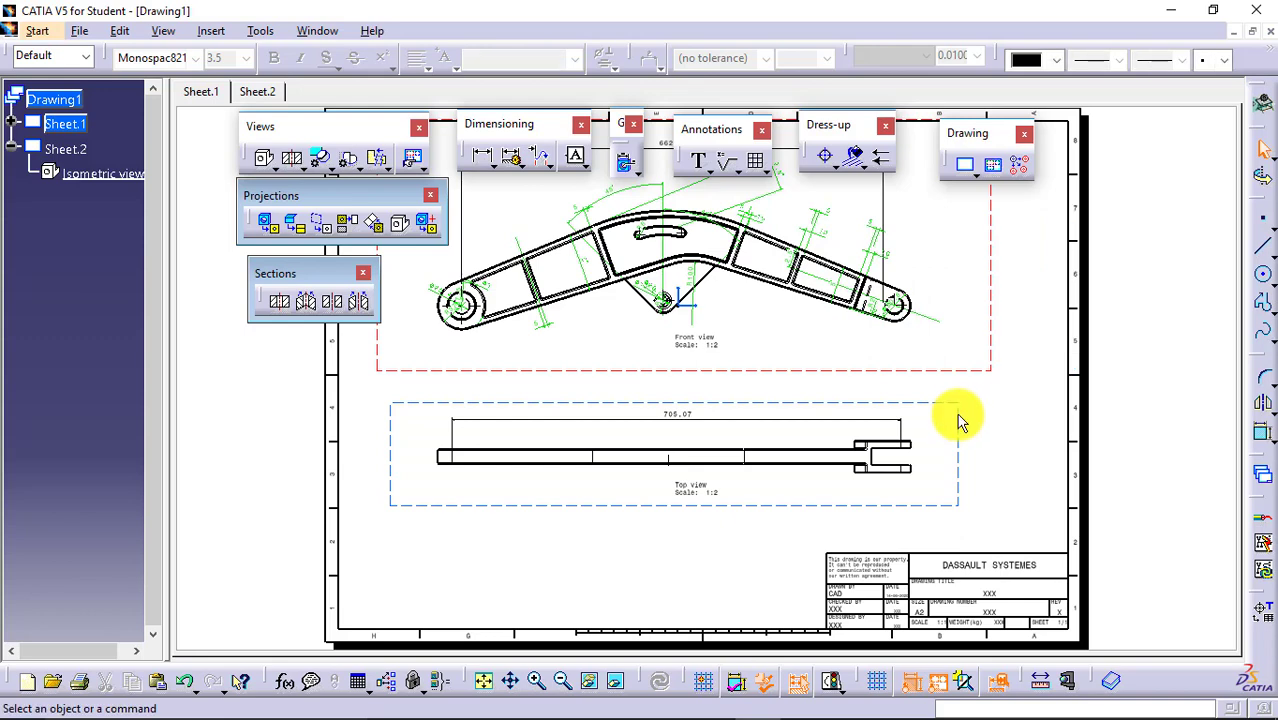
click(985, 433)
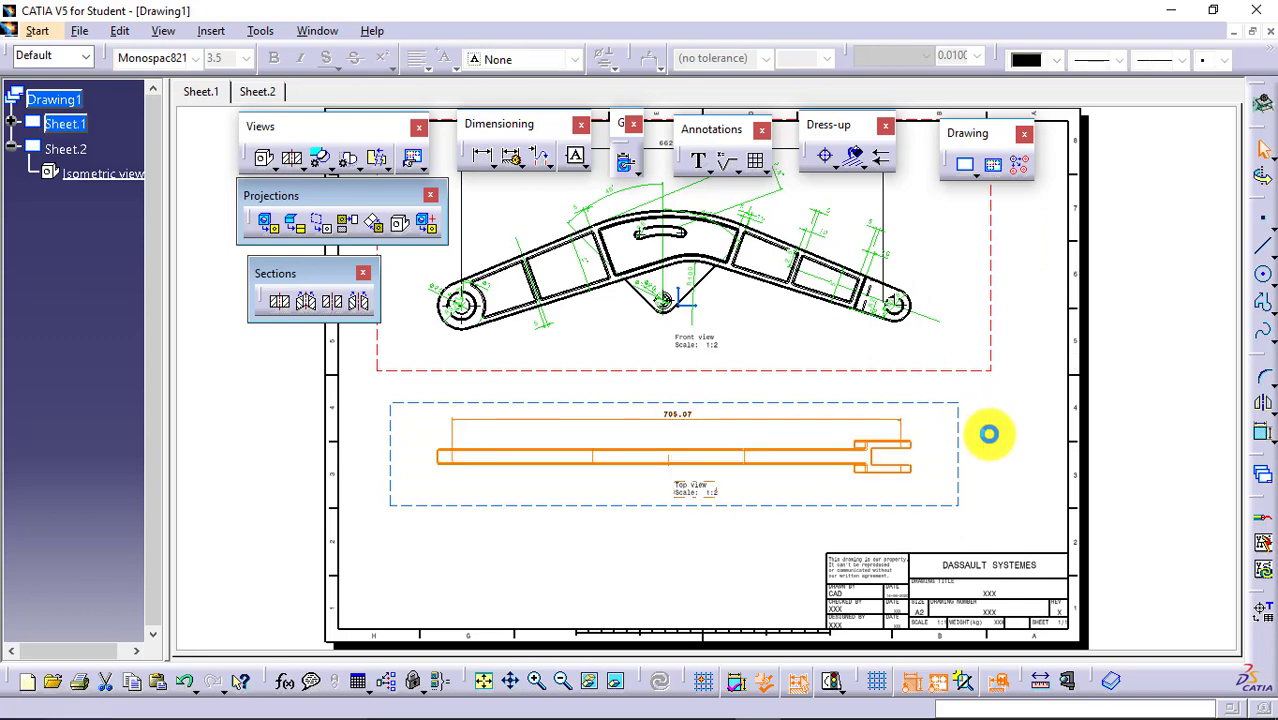
key(Delete)
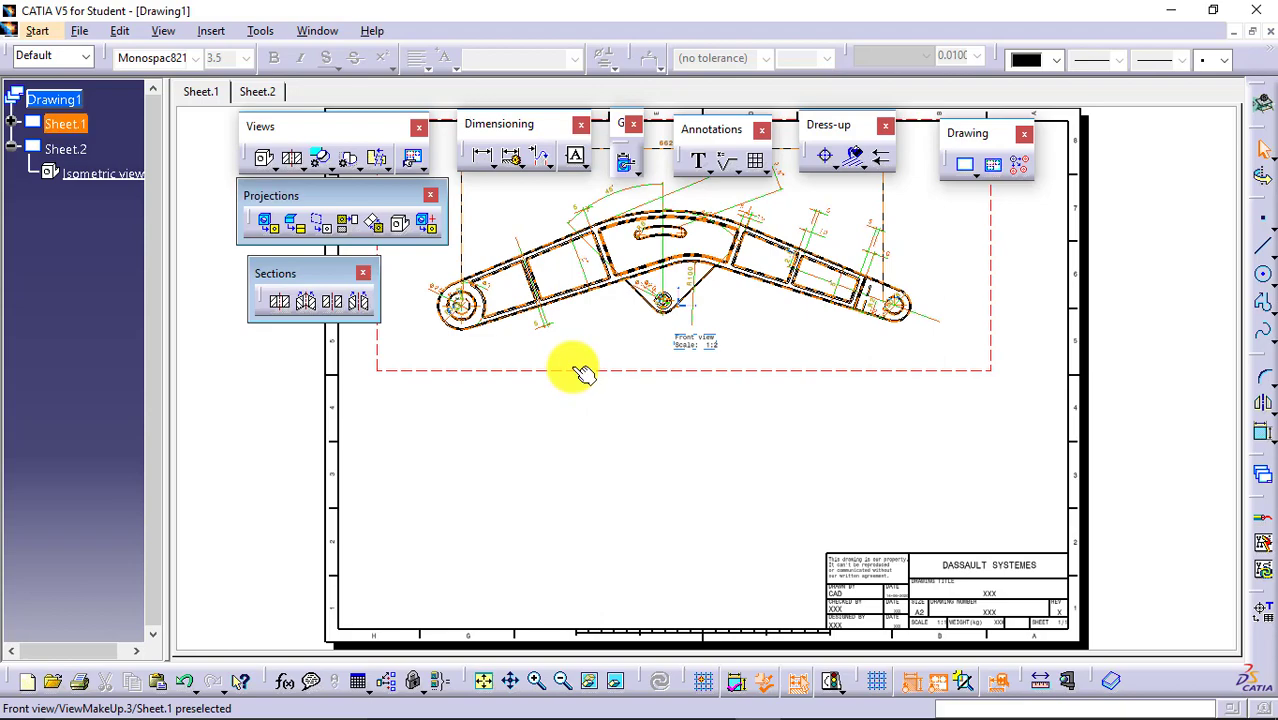
drag(583, 374, 480, 463)
click(944, 377)
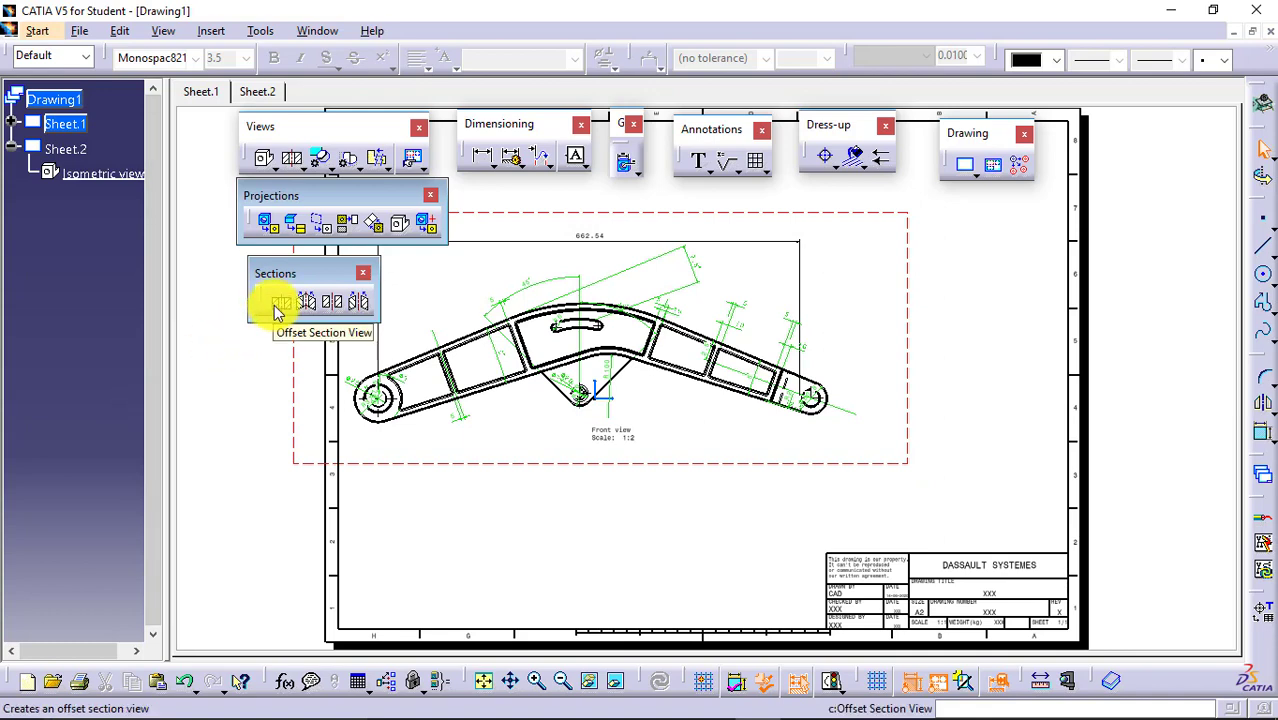
- Create offset section view A-A through the middle pivot, placed right of the front view
click(278, 310)
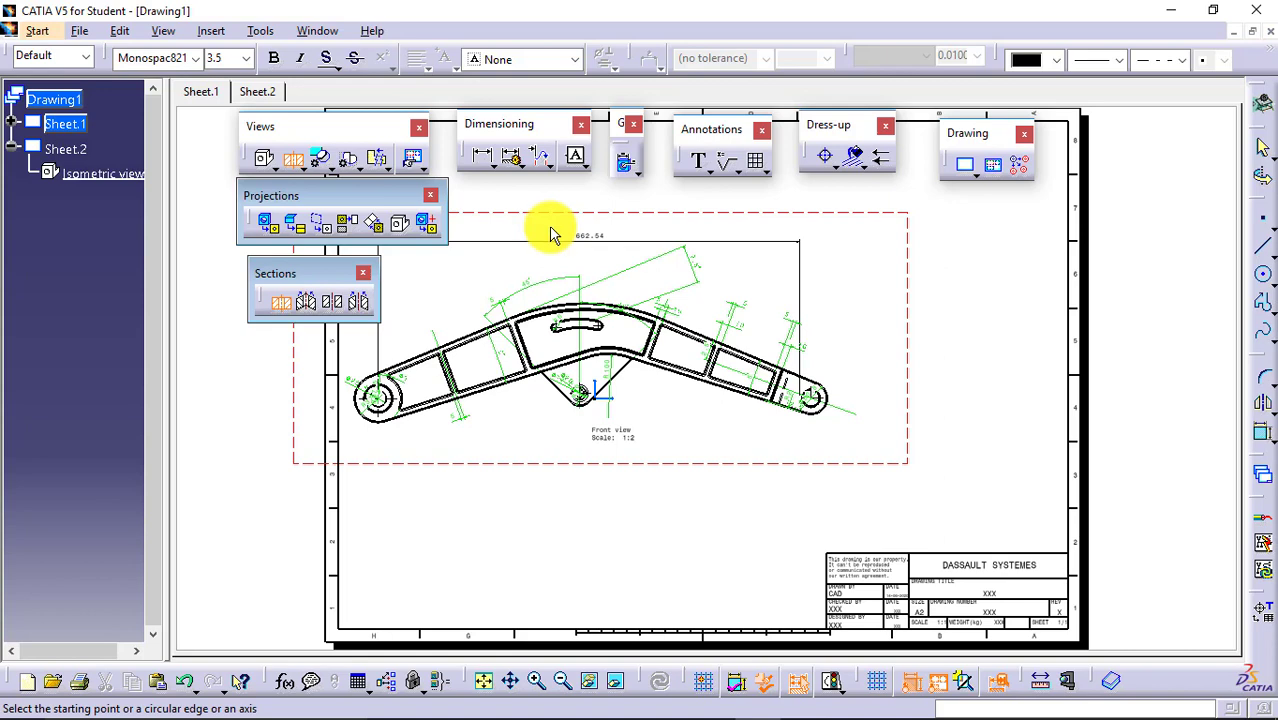
click(580, 275)
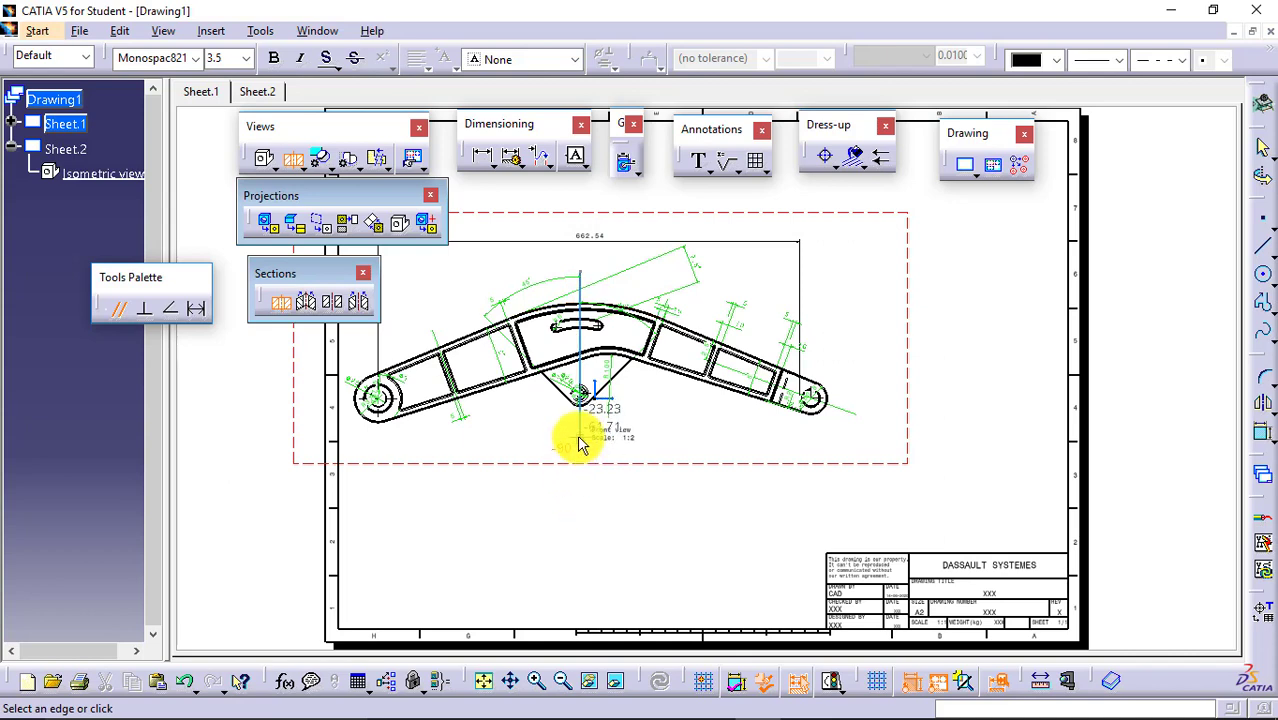
click(577, 437)
double_click(580, 440)
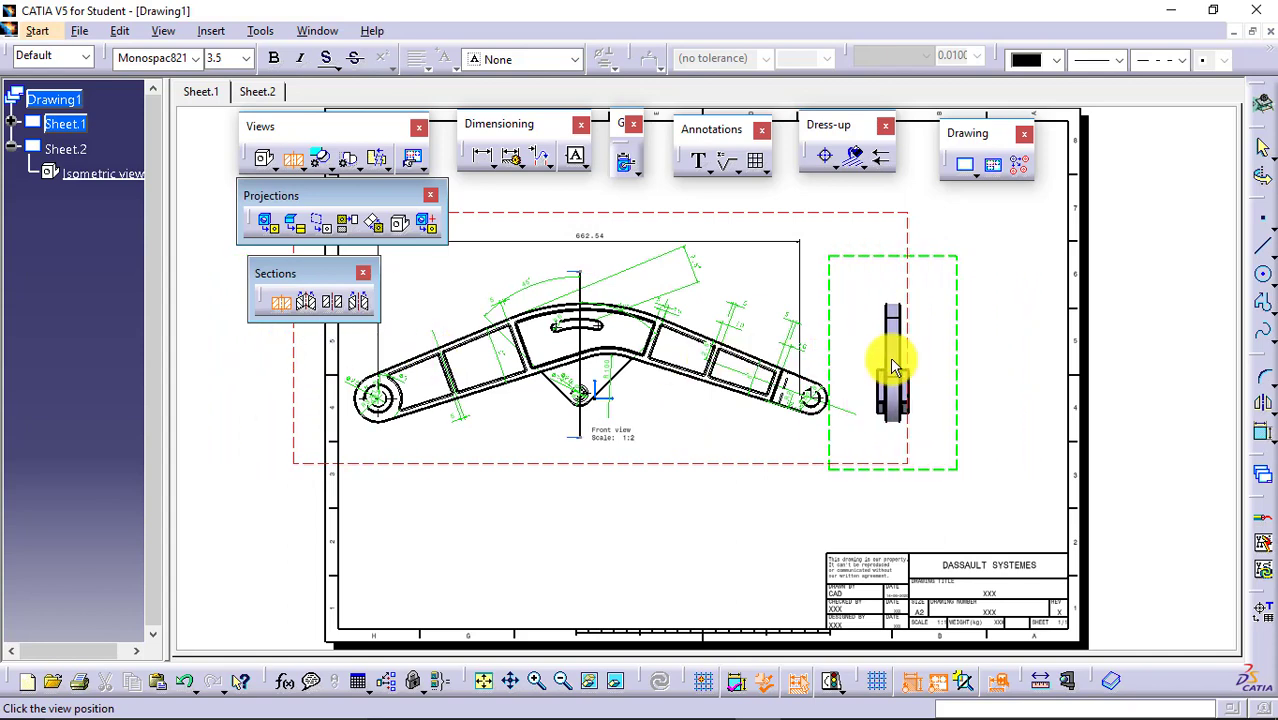
click(890, 357)
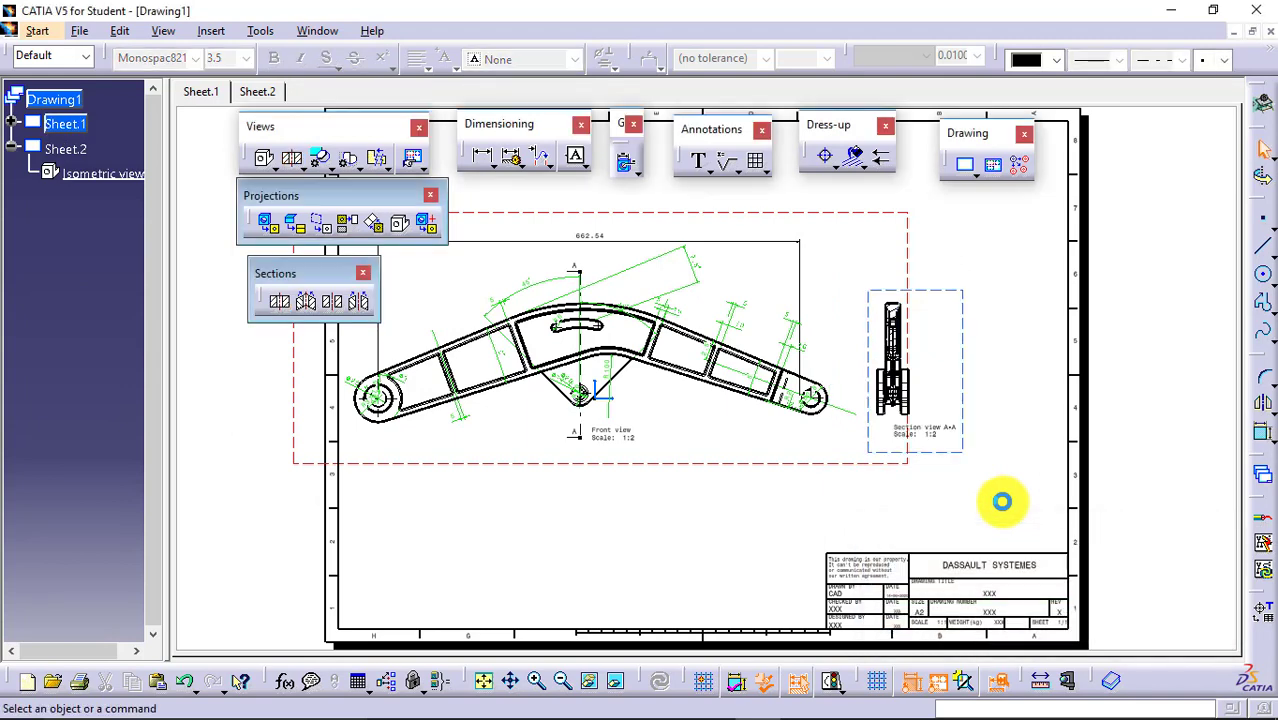
- Create offset section cut B-B on the same vertical line, placed right of view A-A
click(332, 305)
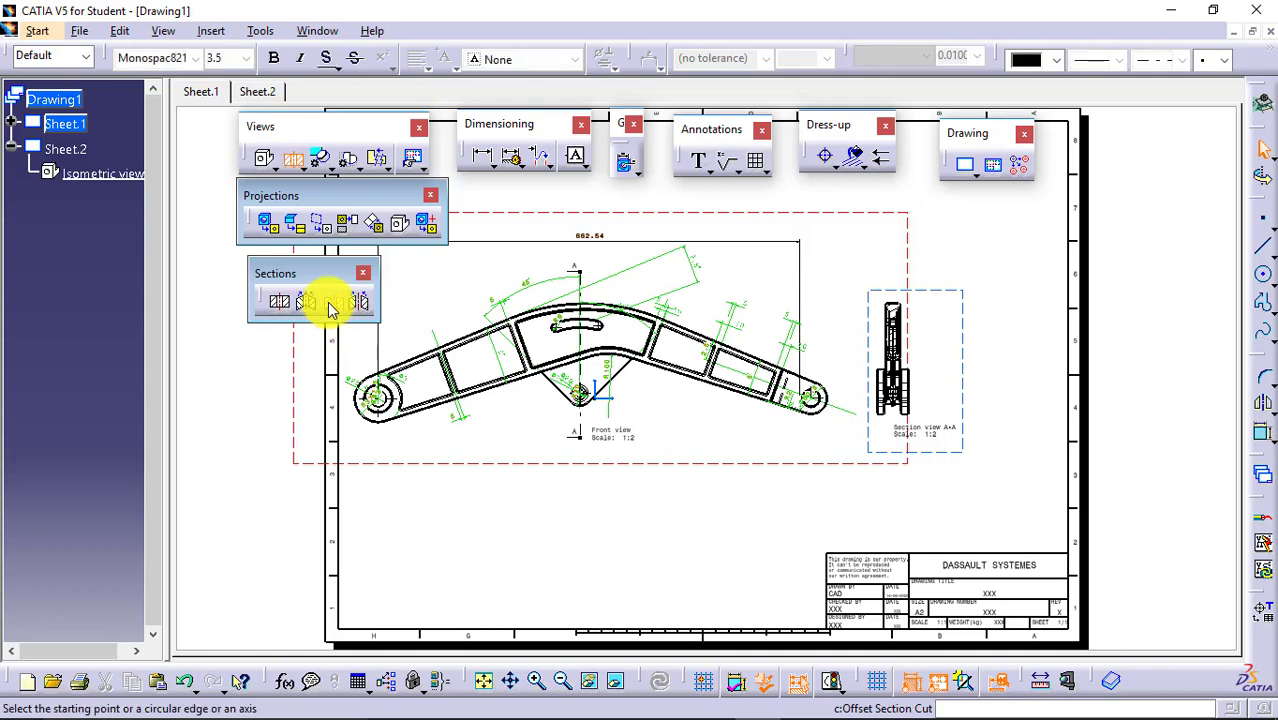
click(580, 260)
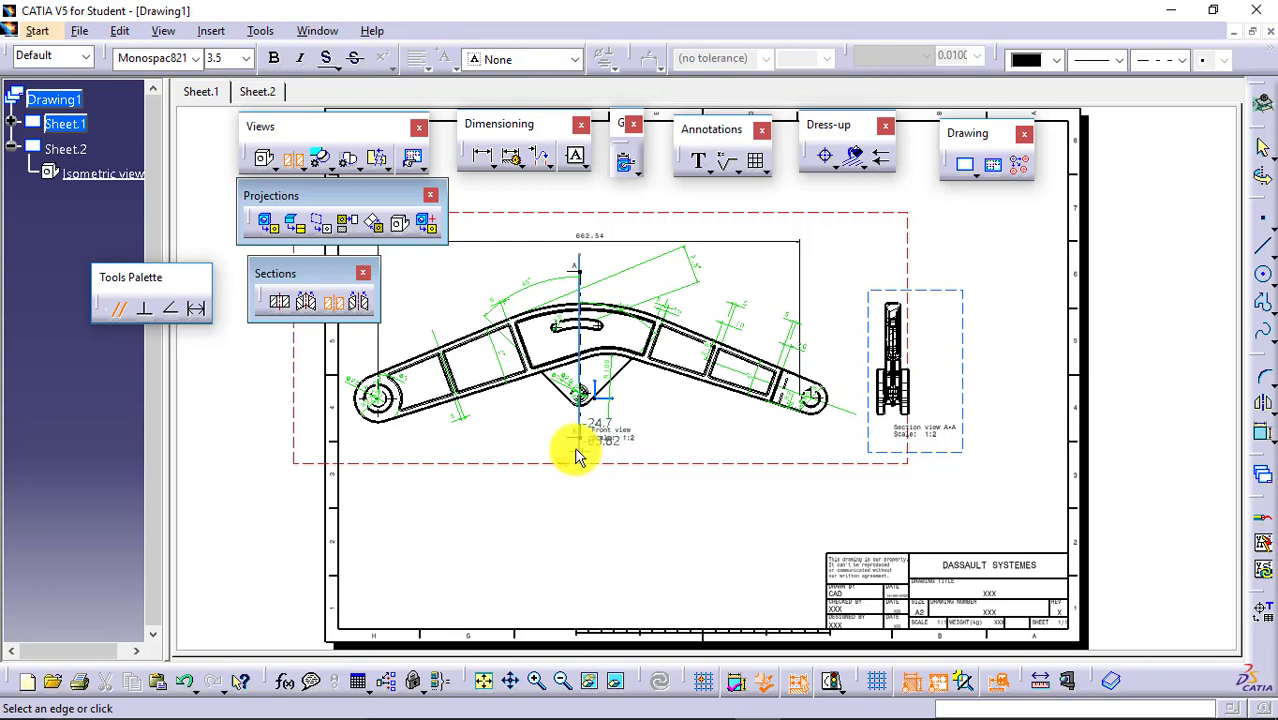
double_click(576, 452)
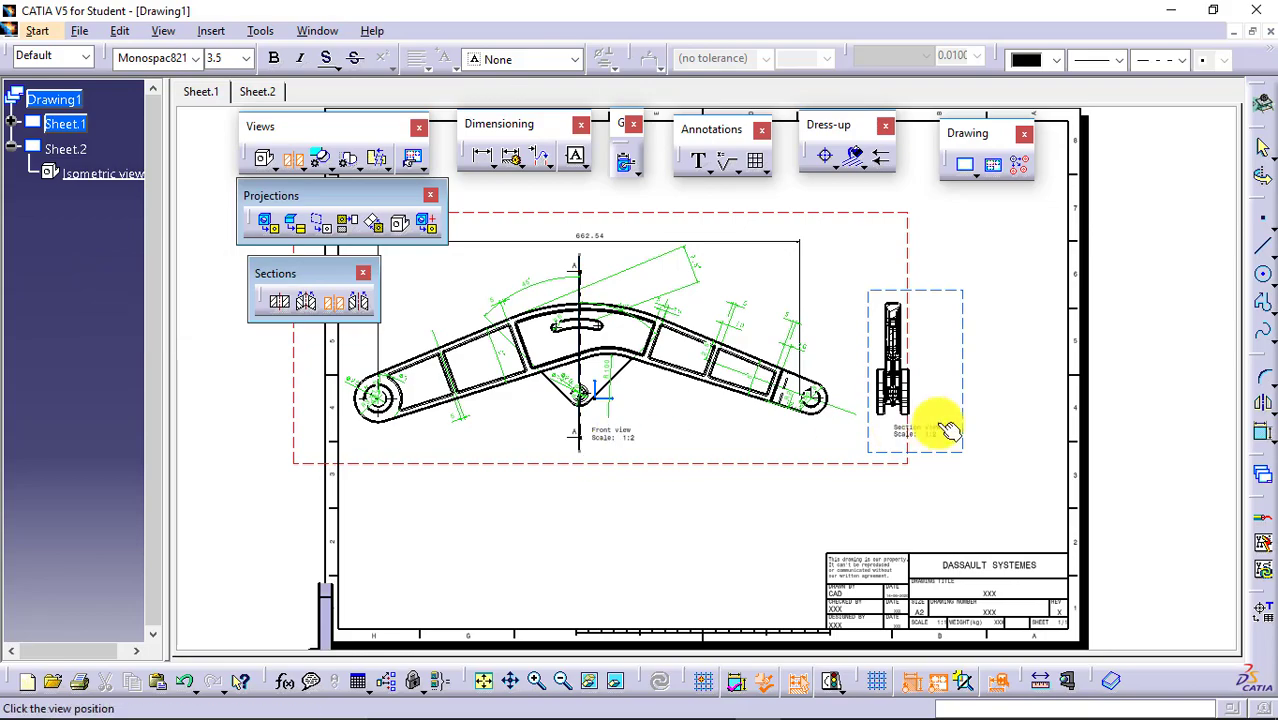
click(1018, 390)
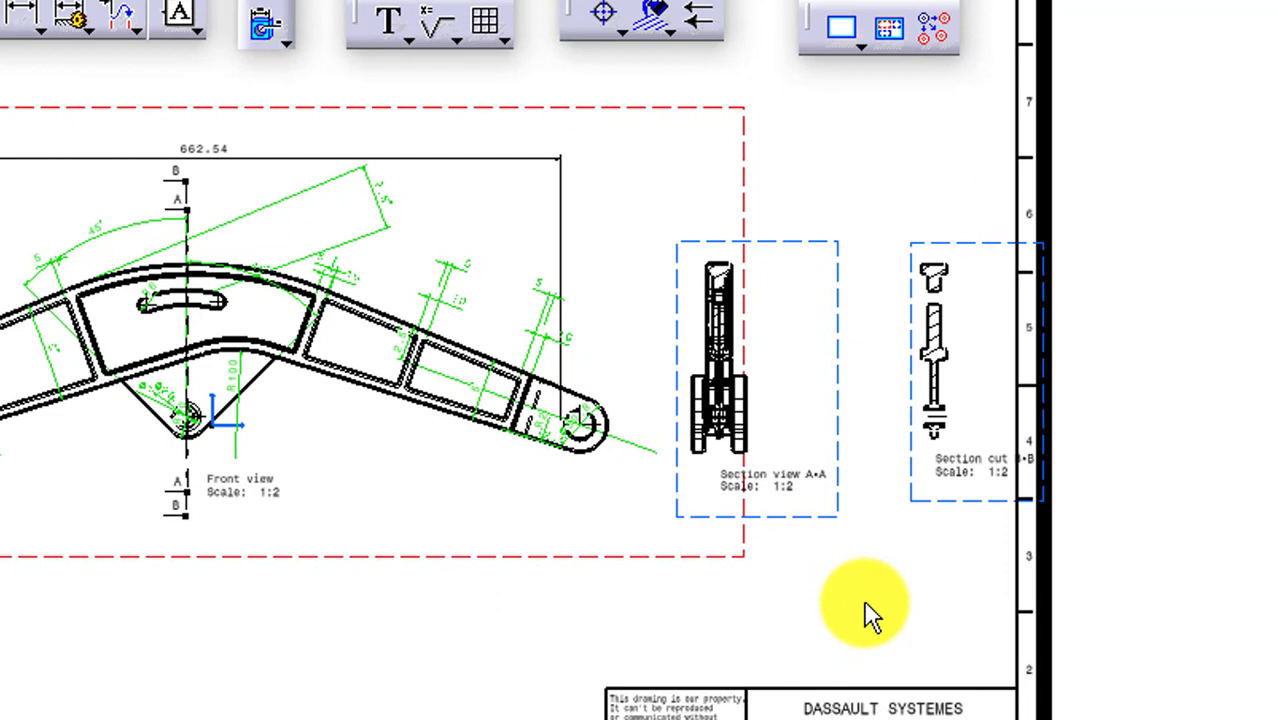
click(770, 517)
click(956, 499)
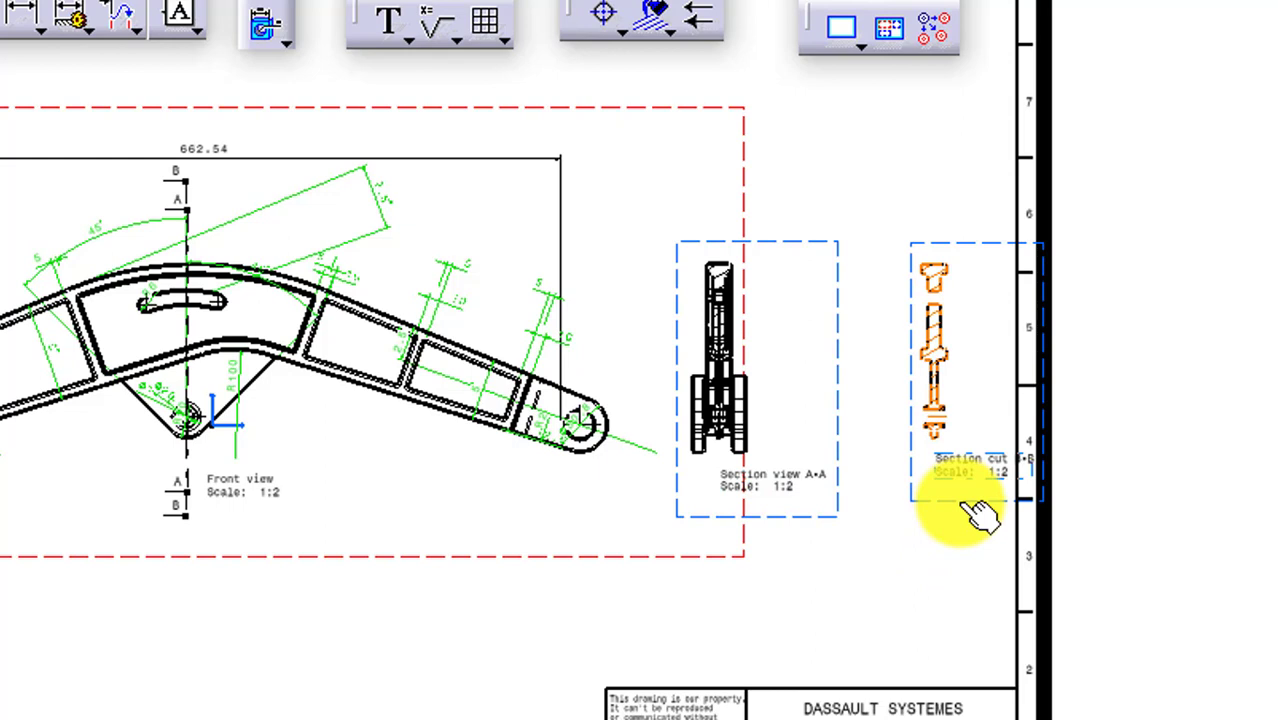
click(892, 582)
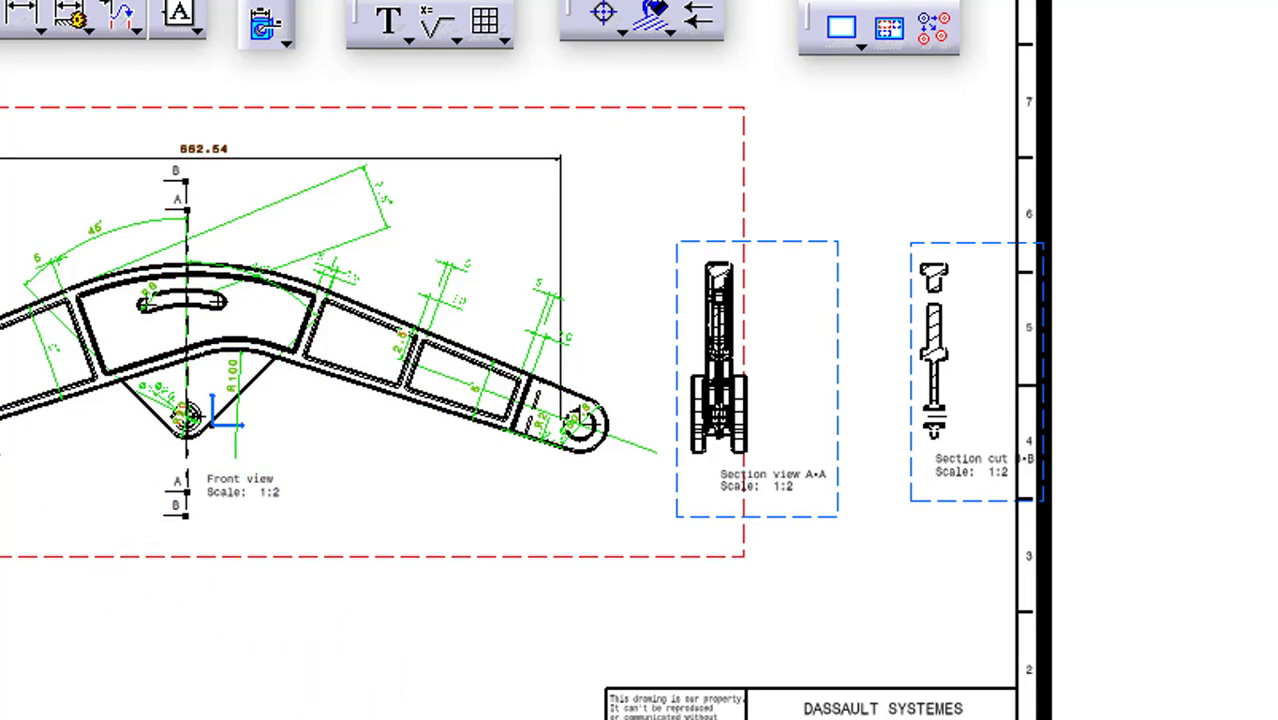
click(185, 415)
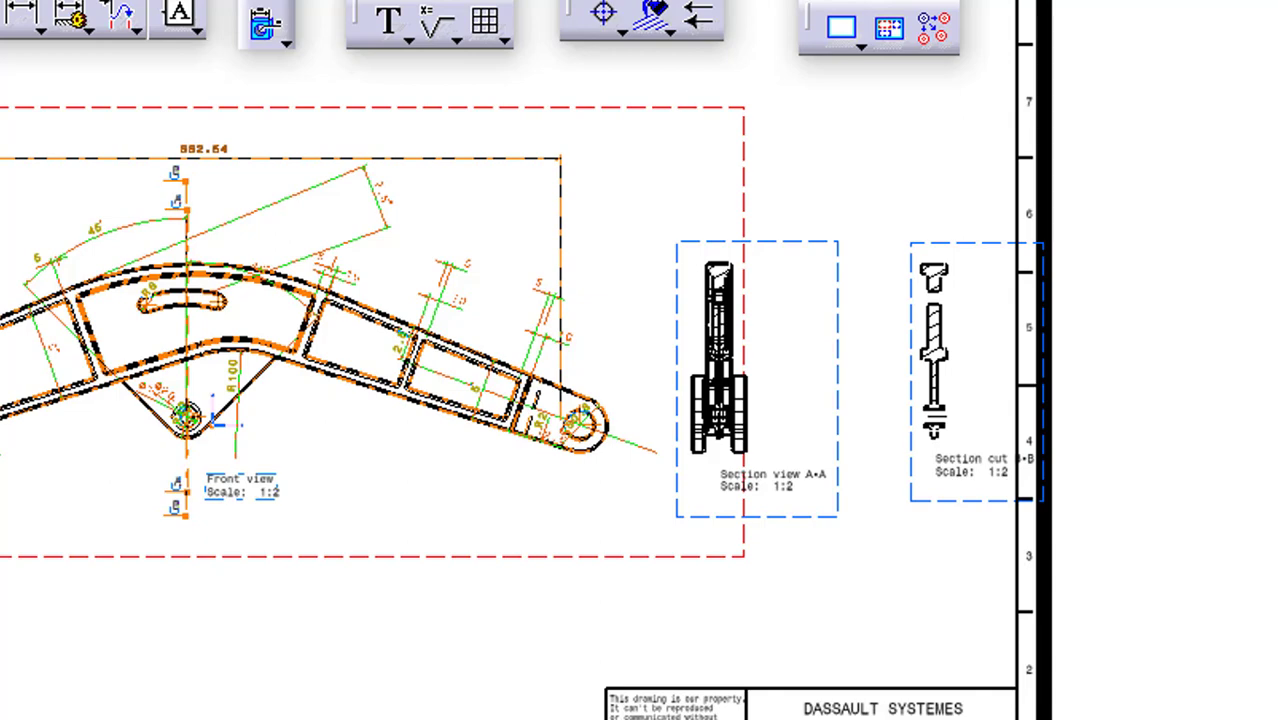
click(564, 560)
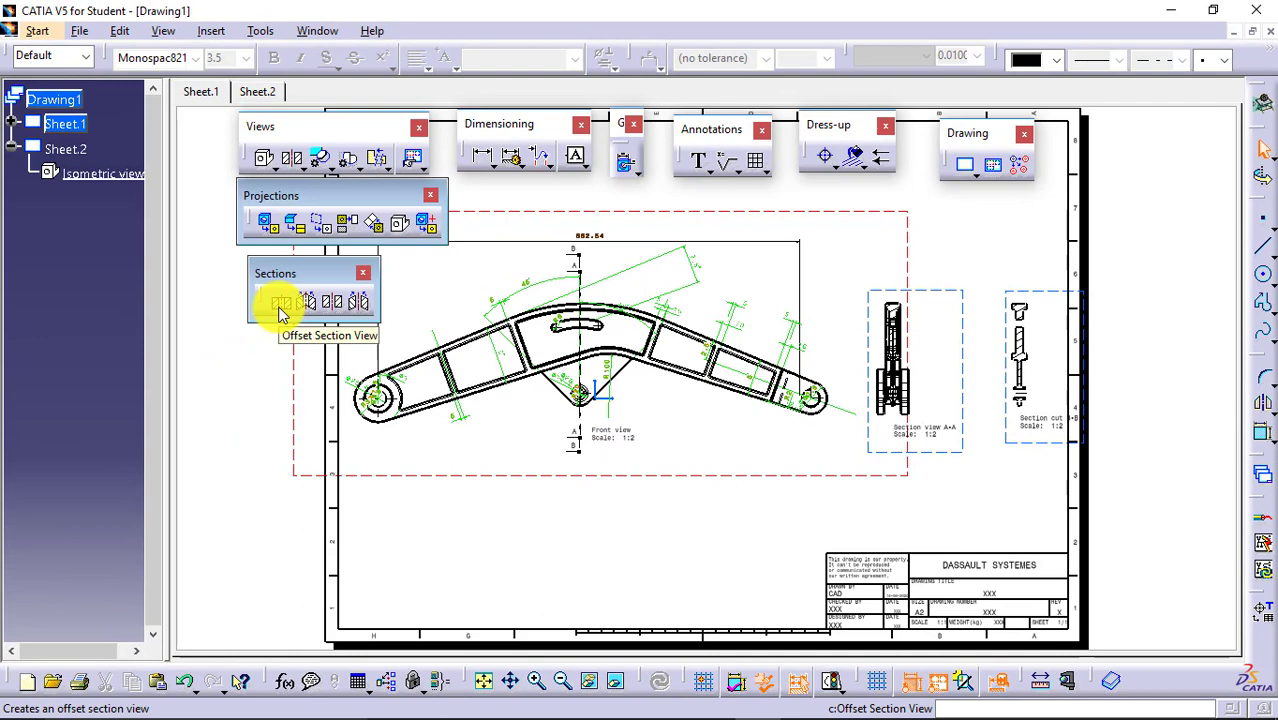
click(281, 313)
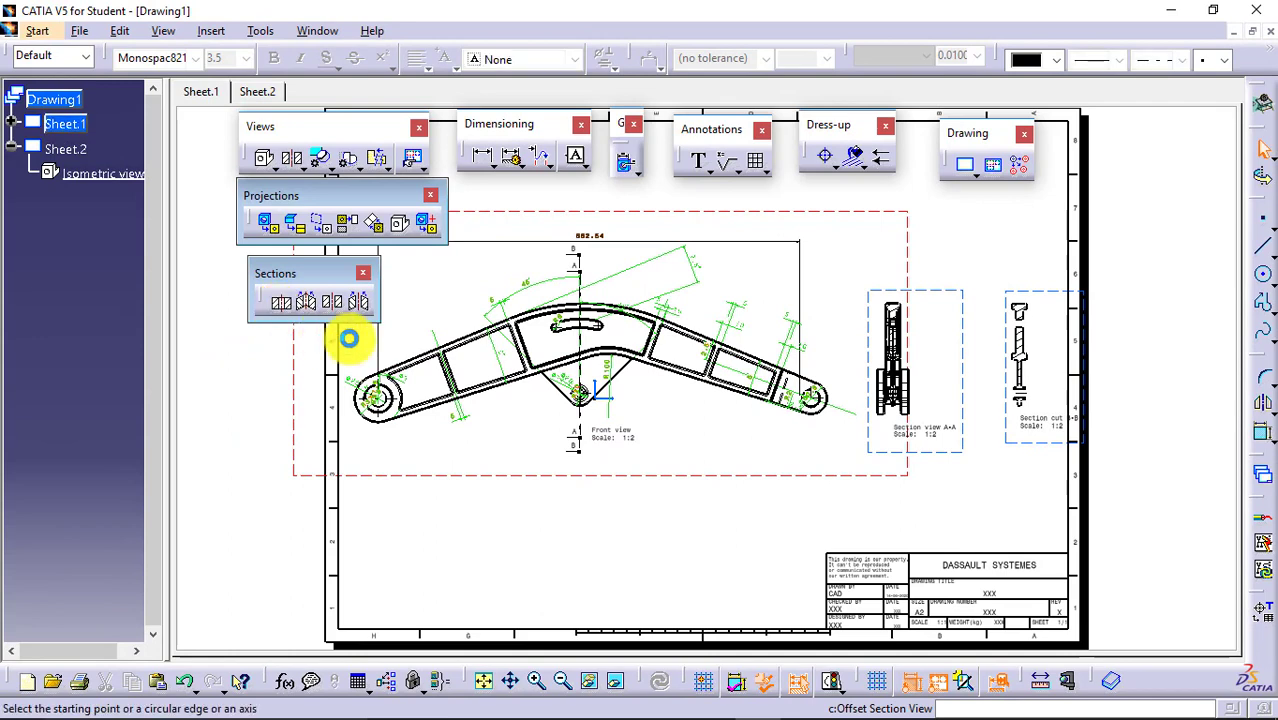
click(396, 297)
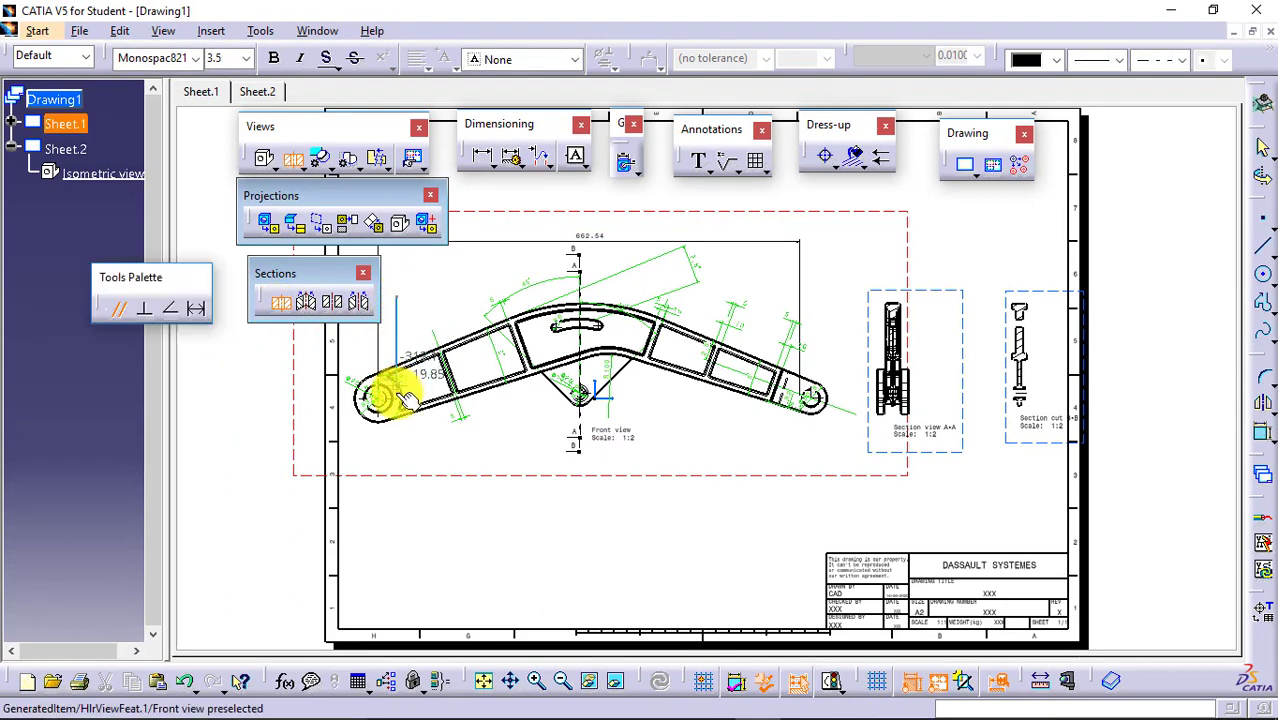
click(381, 392)
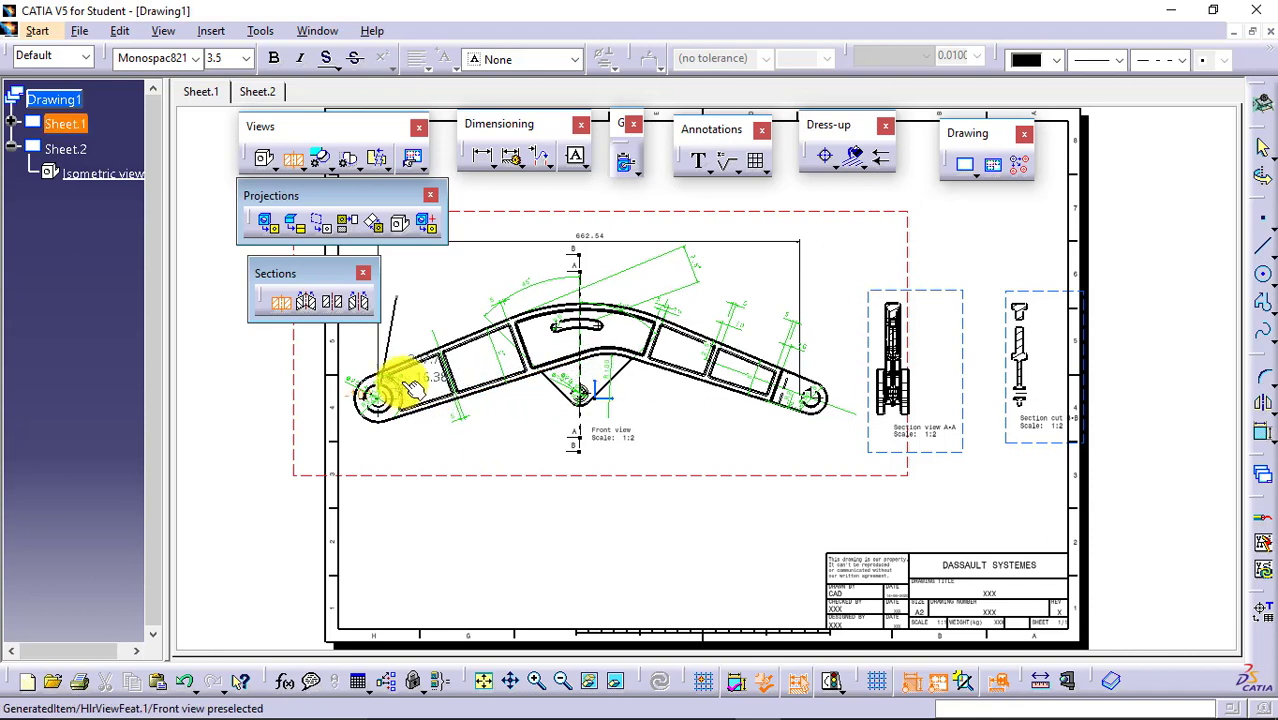
click(280, 302)
click(280, 302)
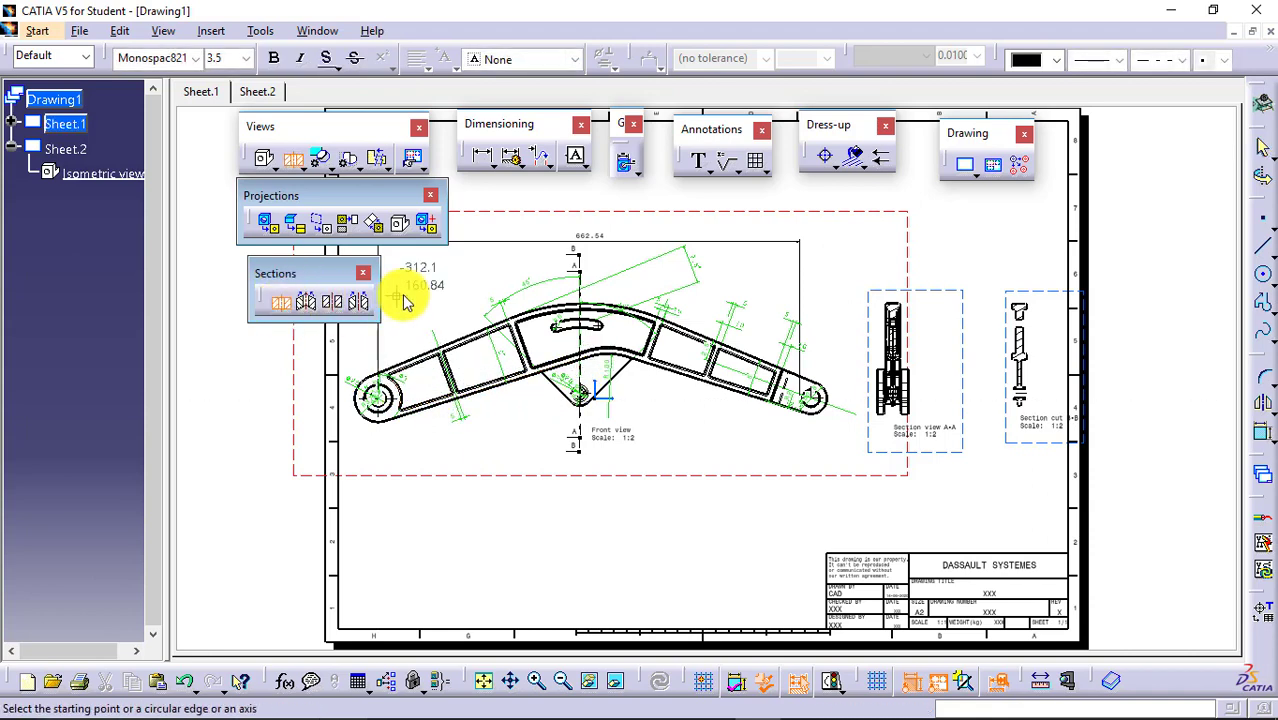
click(411, 289)
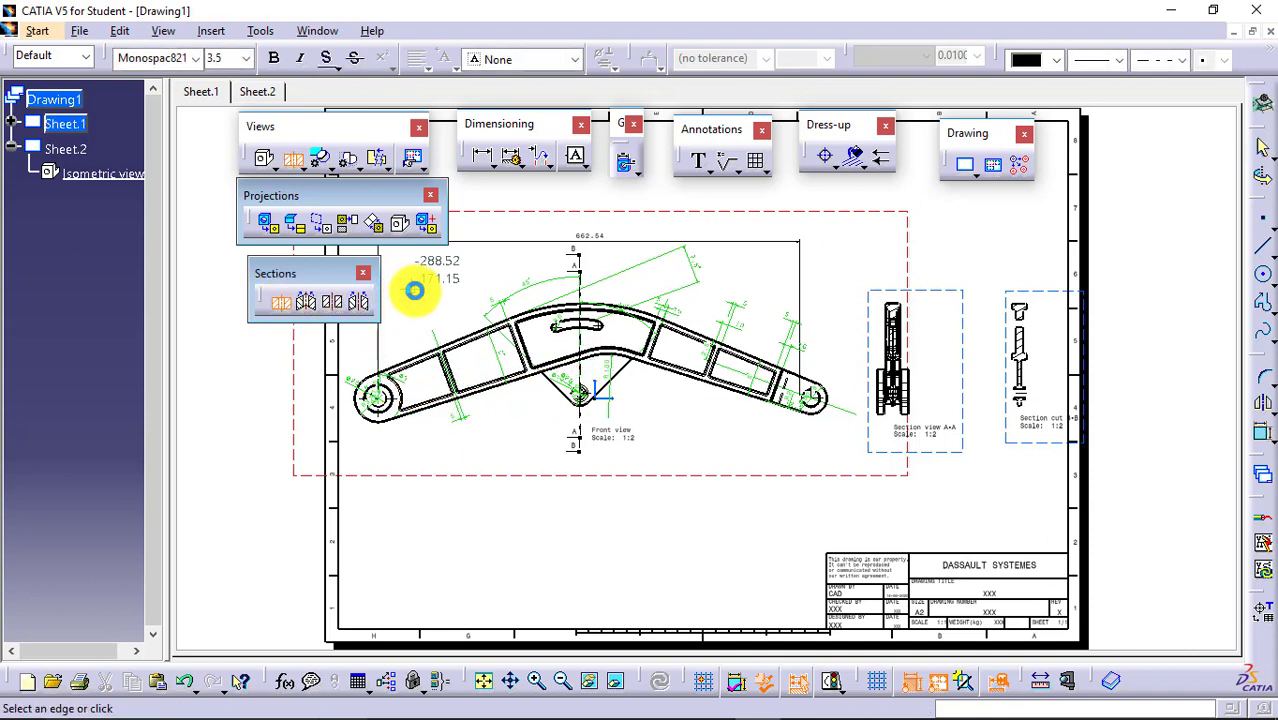
click(416, 380)
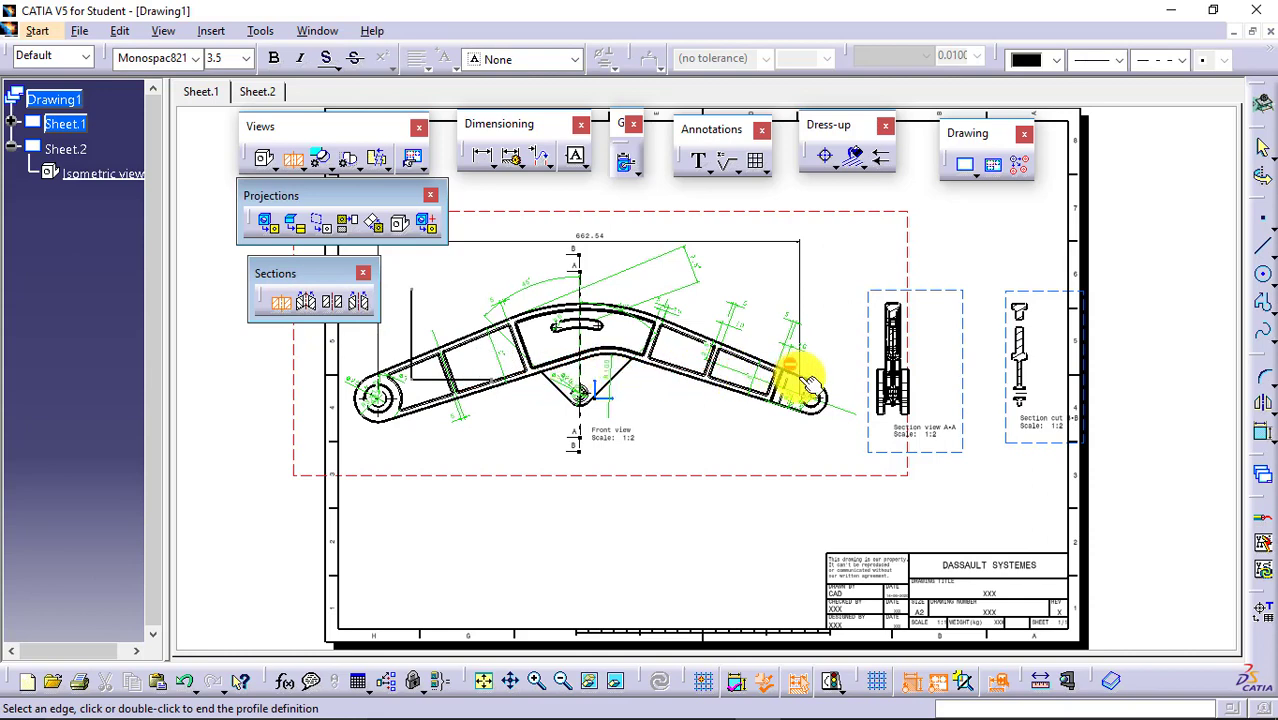
double_click(843, 431)
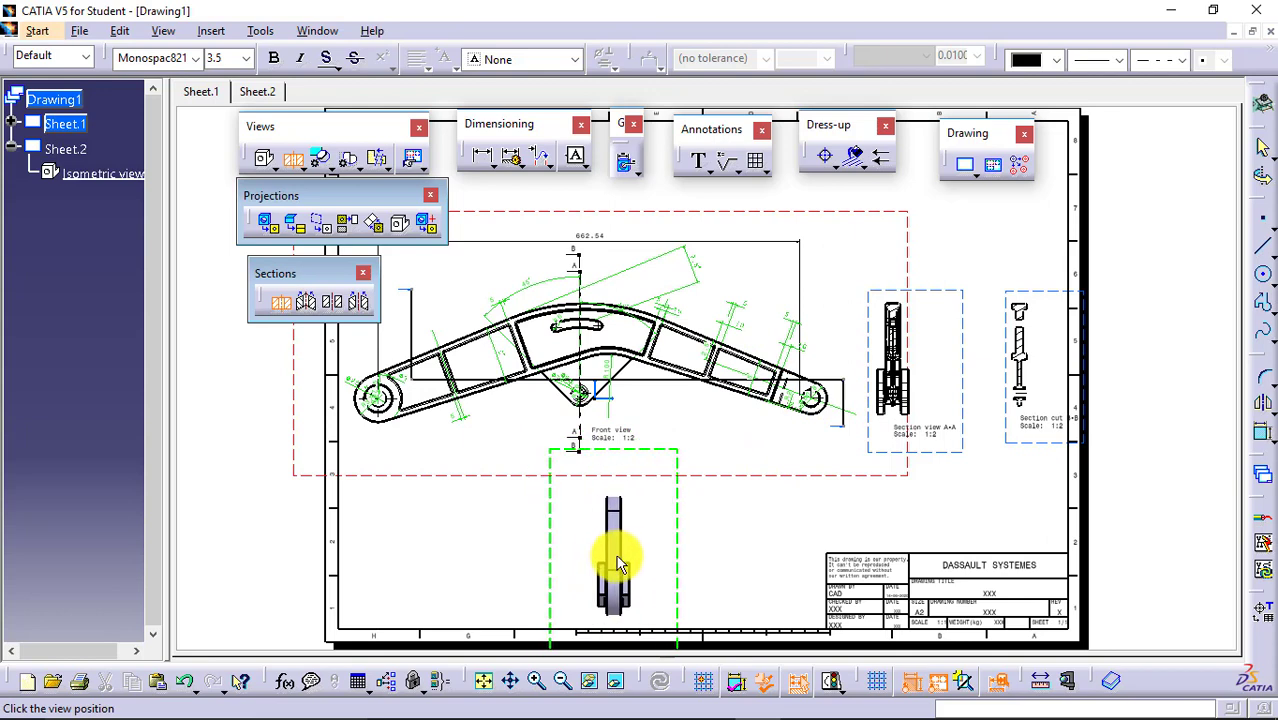
- Create offset section view C-C from a two-segment profile across the link, placed below
click(279, 302)
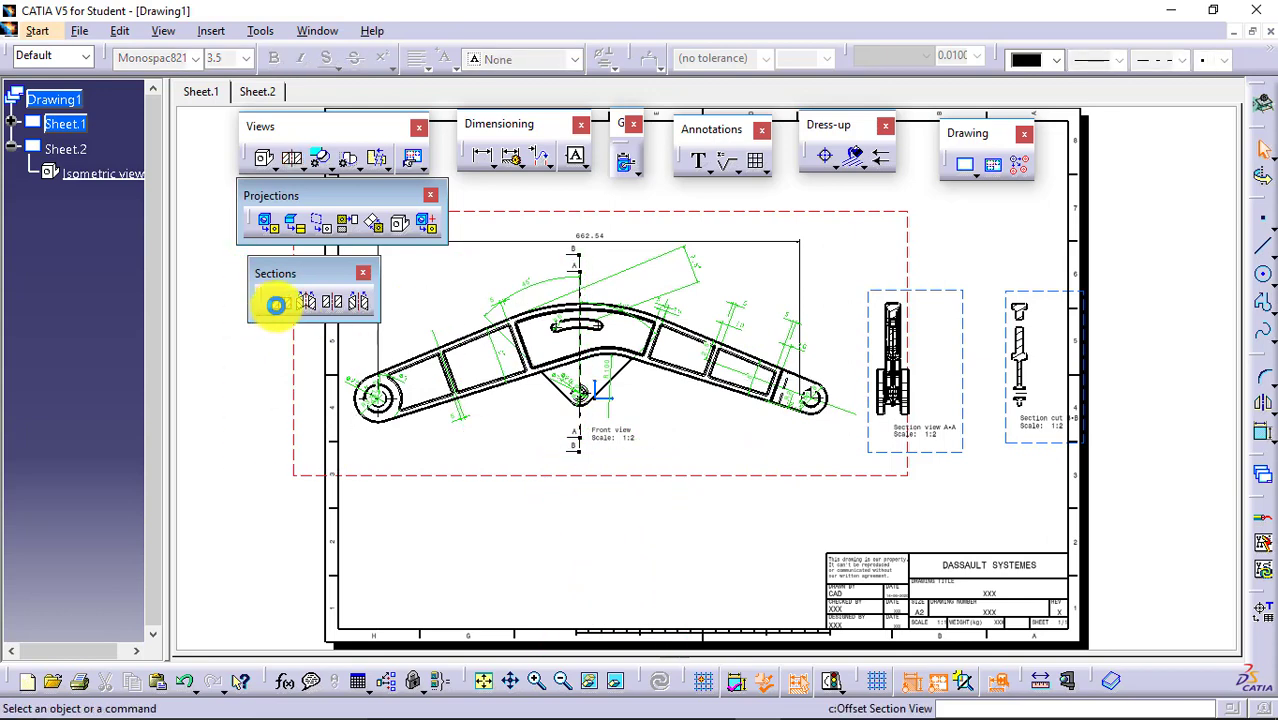
click(279, 302)
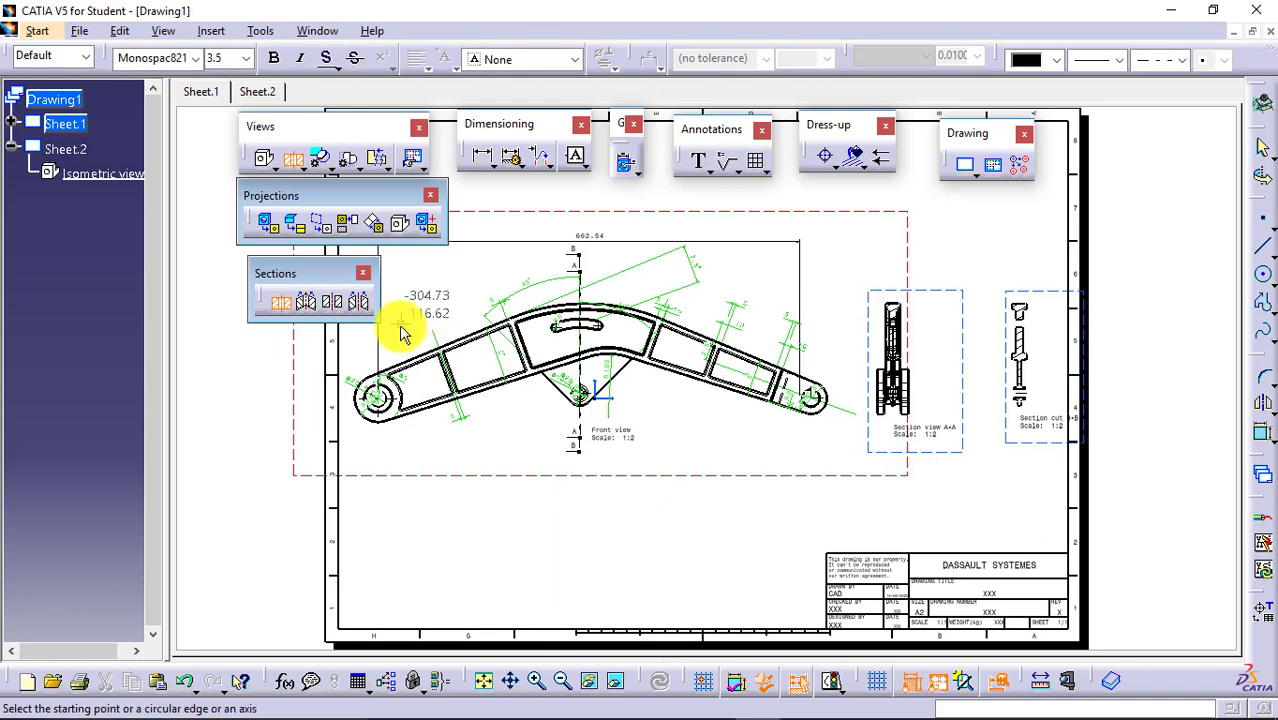
click(400, 325)
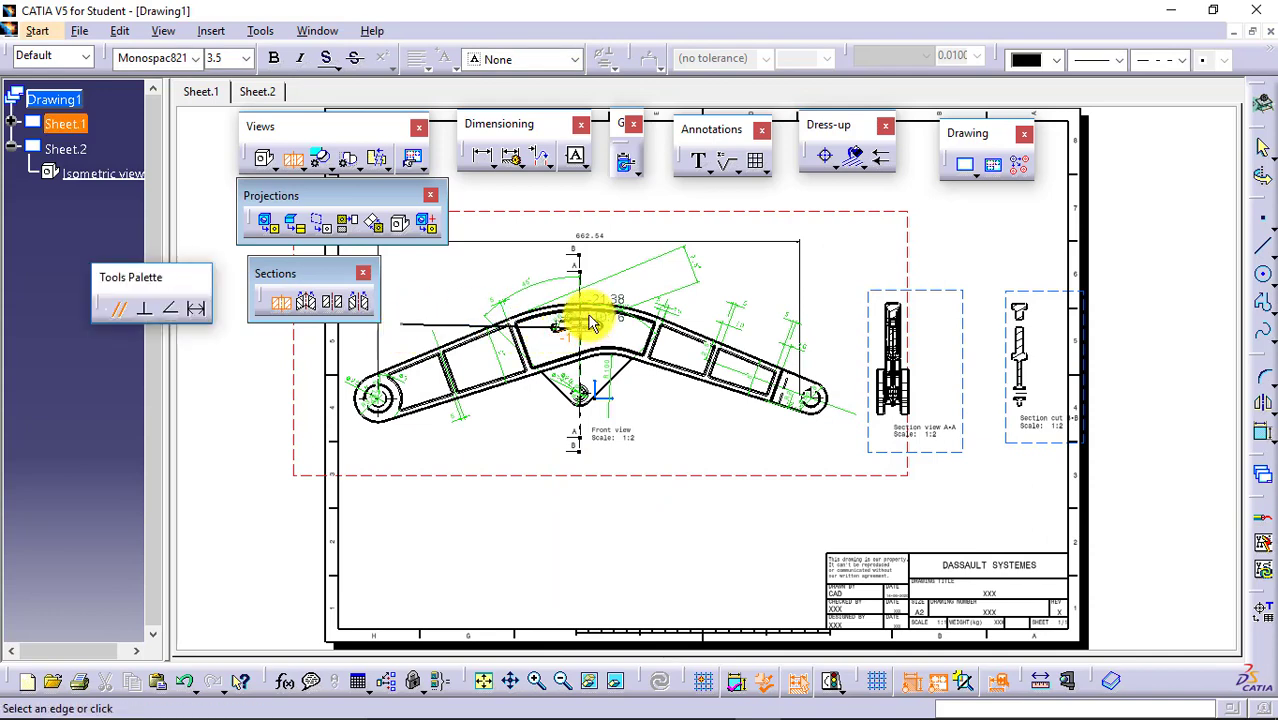
click(700, 324)
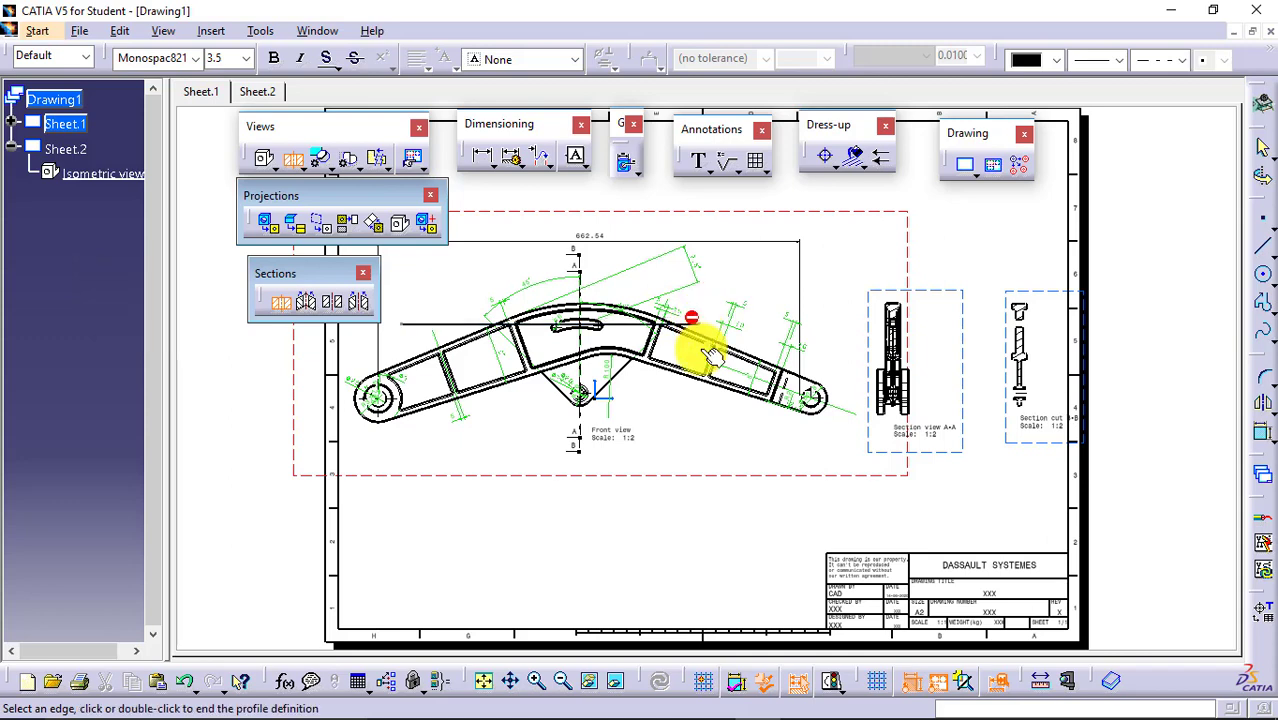
double_click(710, 415)
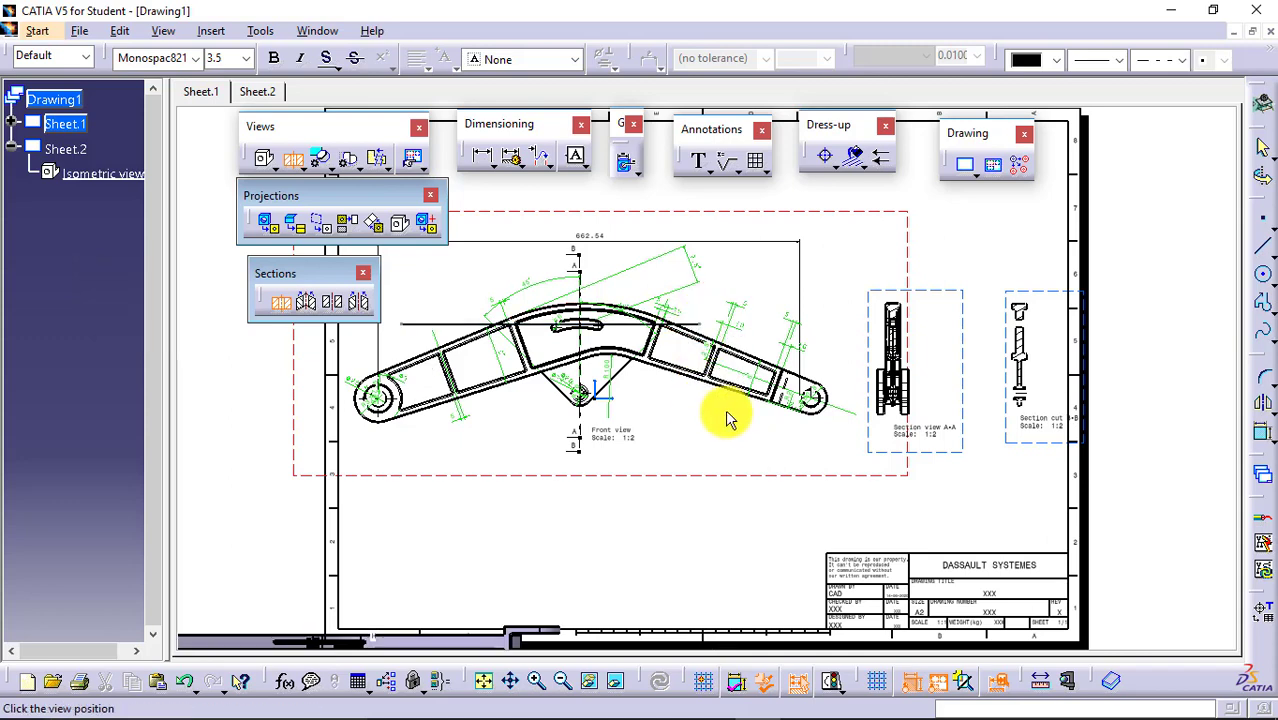
click(459, 554)
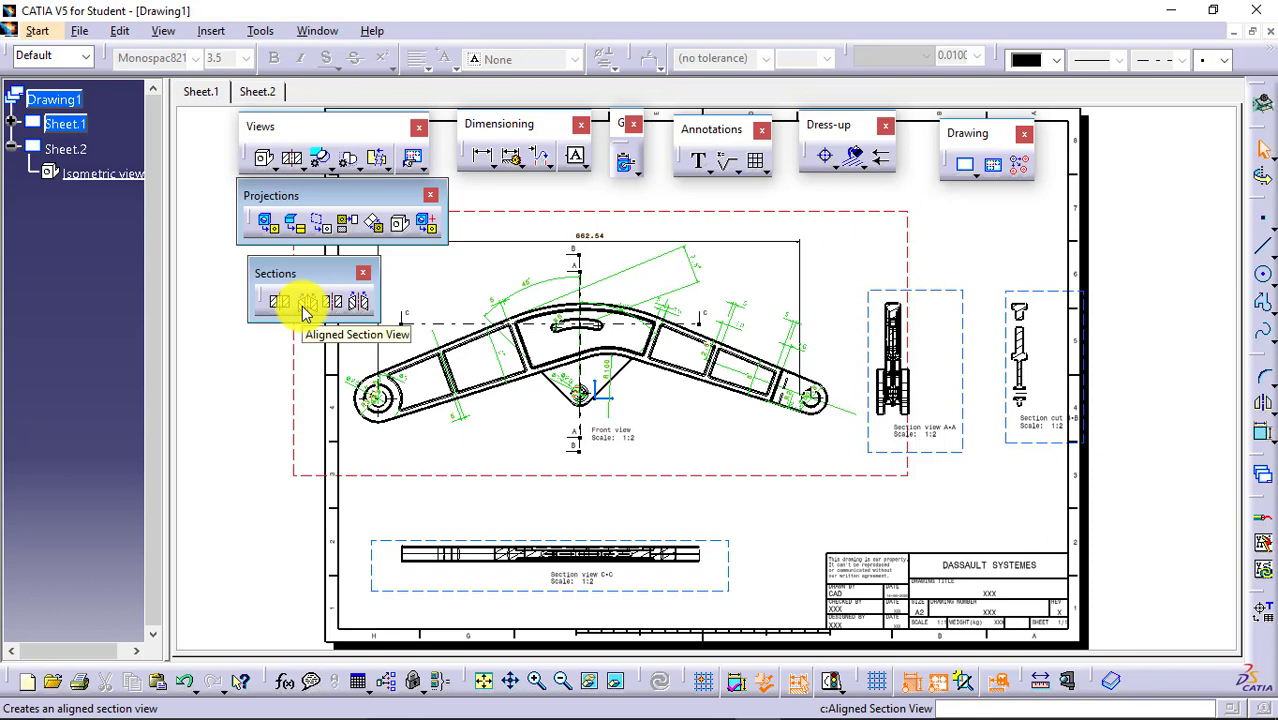
- Create aligned section view D-D along the link's bent arms, placed below the front view
click(306, 310)
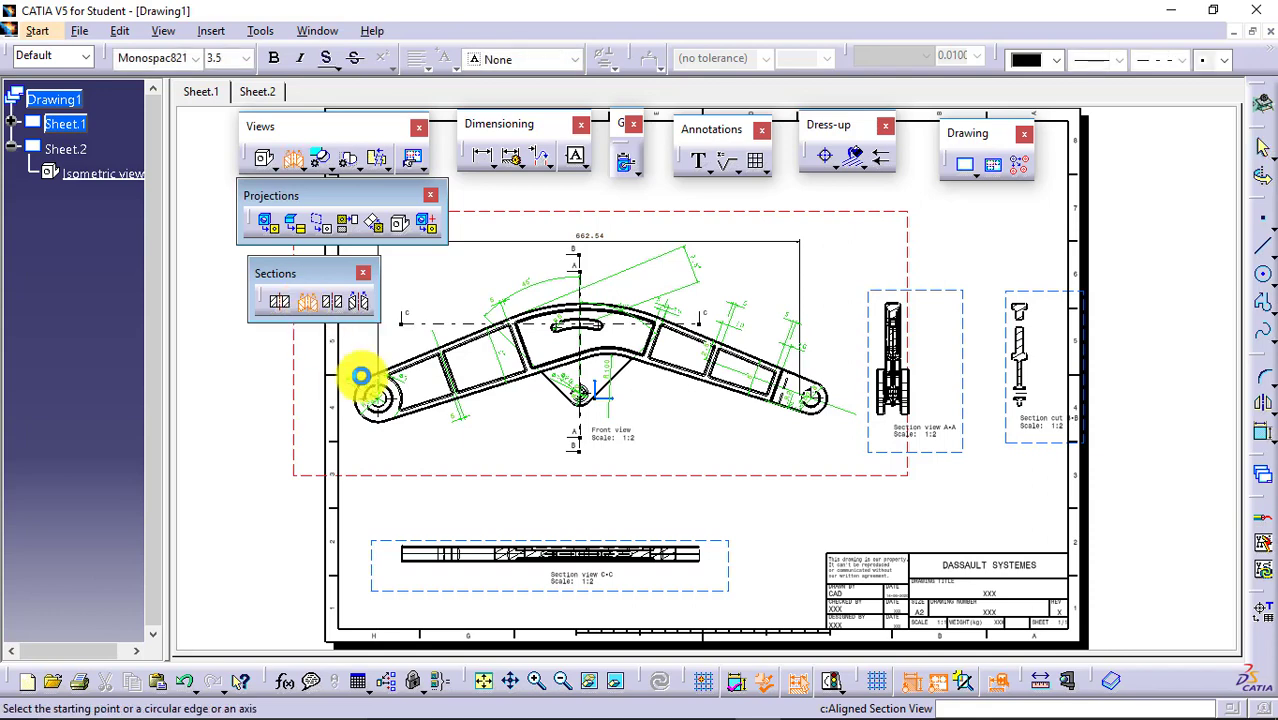
click(390, 326)
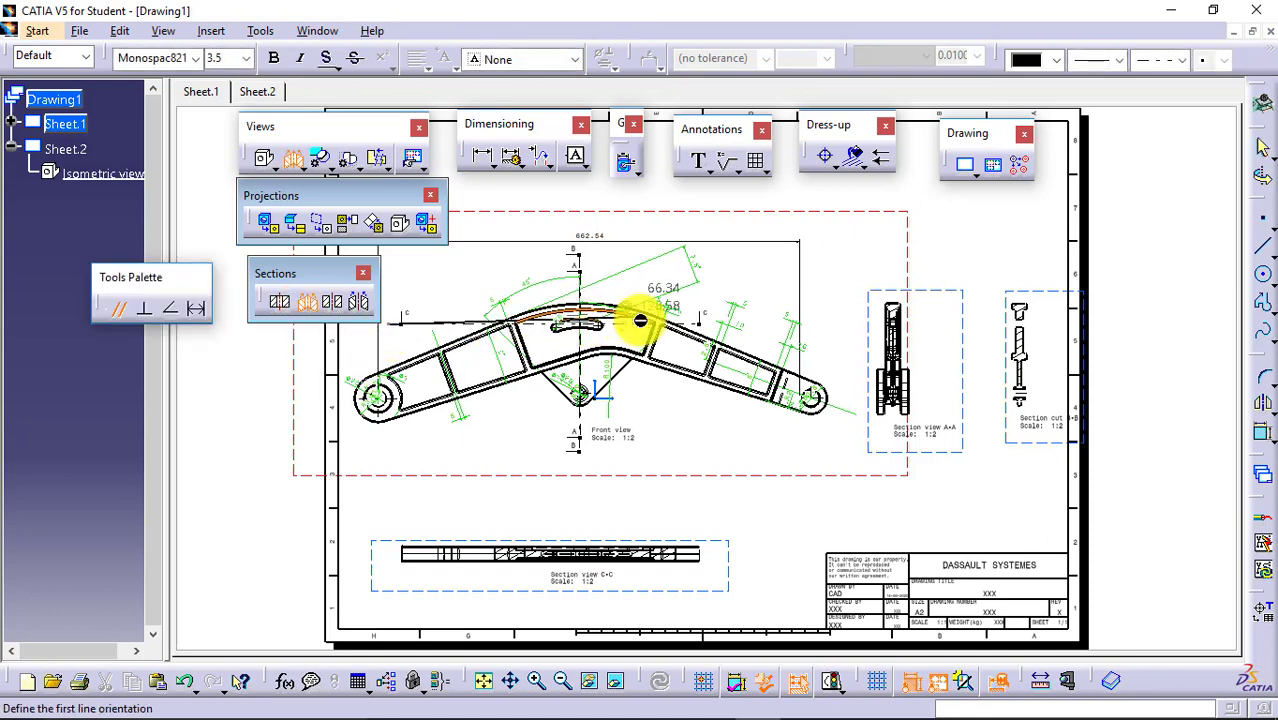
click(713, 320)
double_click(717, 438)
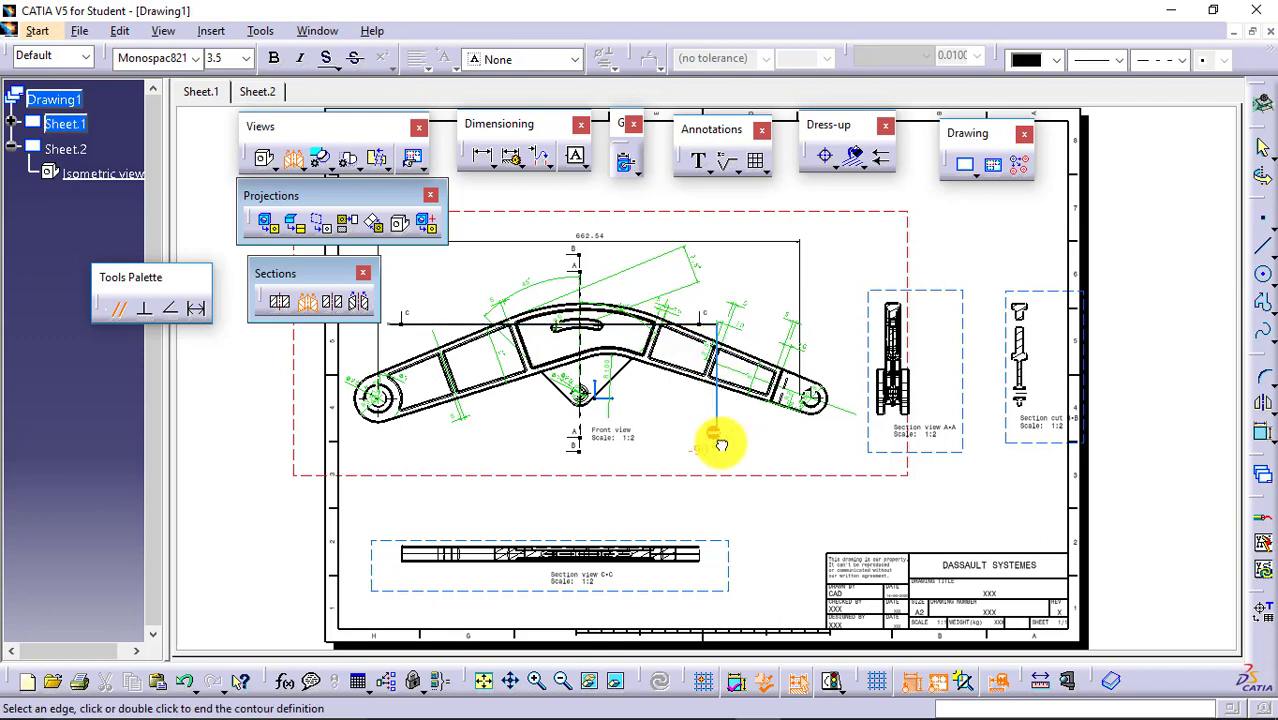
click(958, 502)
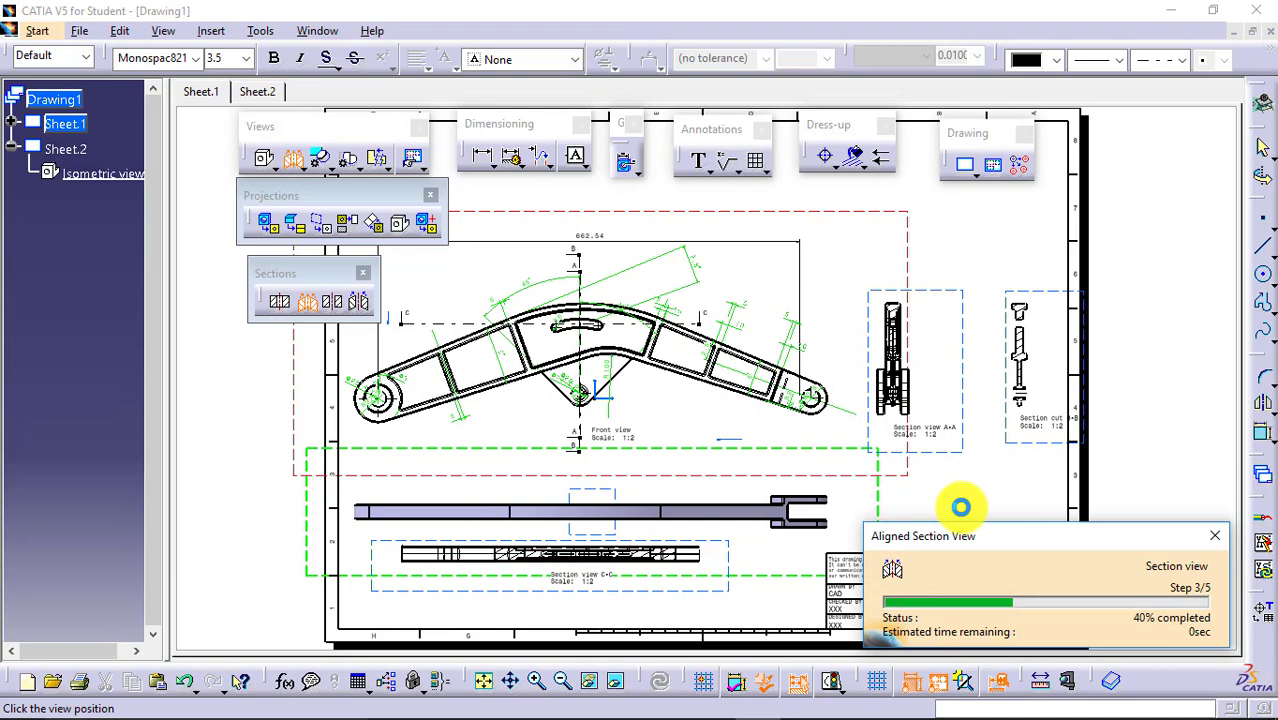